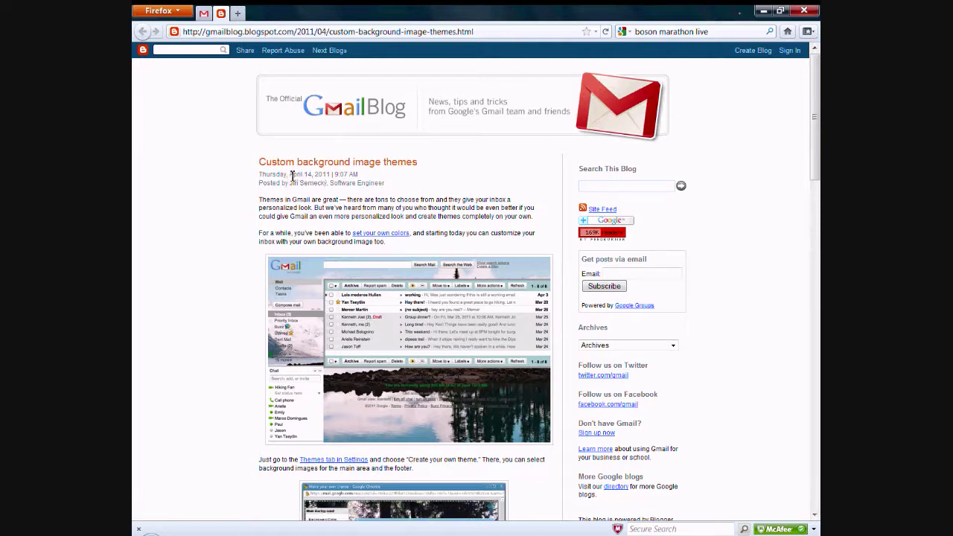
From the Gmail inbox, go to Mail settings on the Themes tab, where Bold Blue is current
scroll(292, 176, "down", 5)
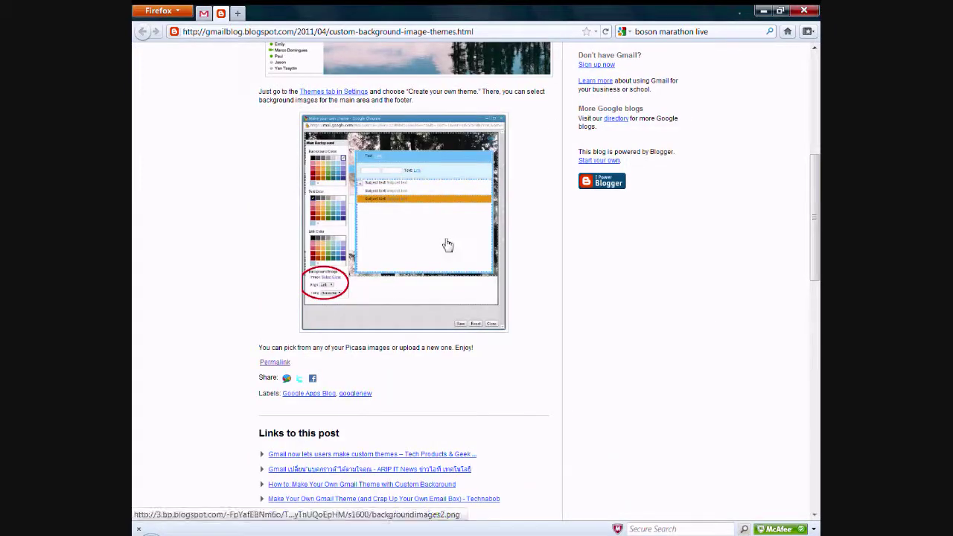
scroll(446, 246, "up", 5)
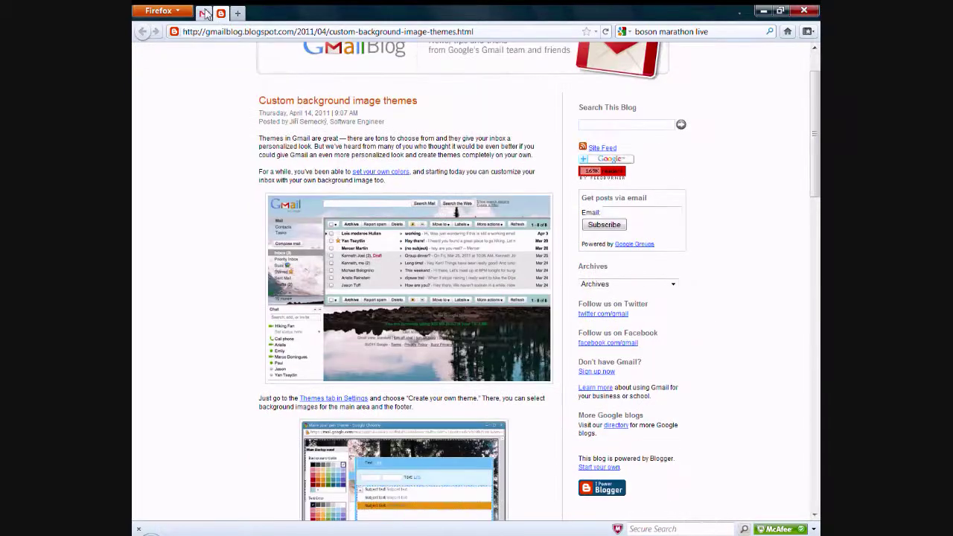
left_click(205, 13)
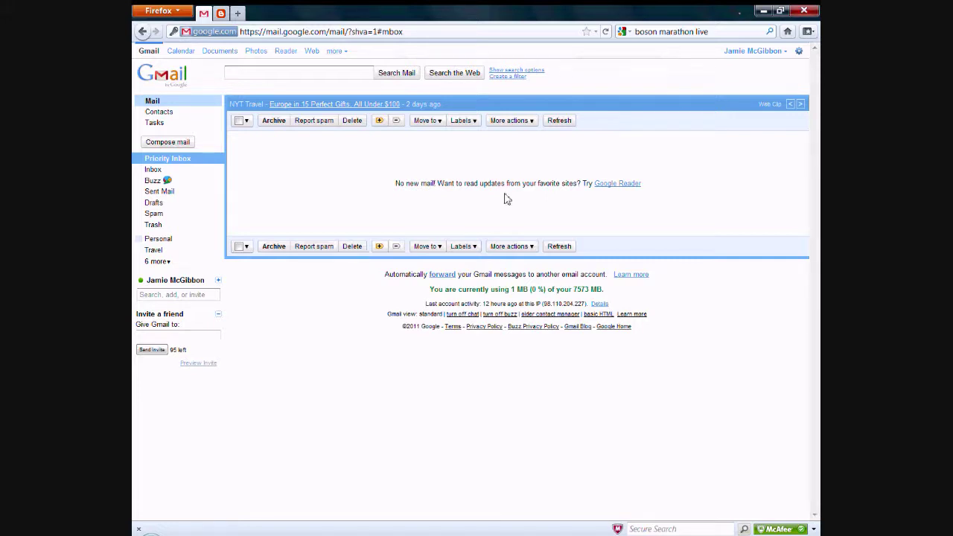
left_click(799, 52)
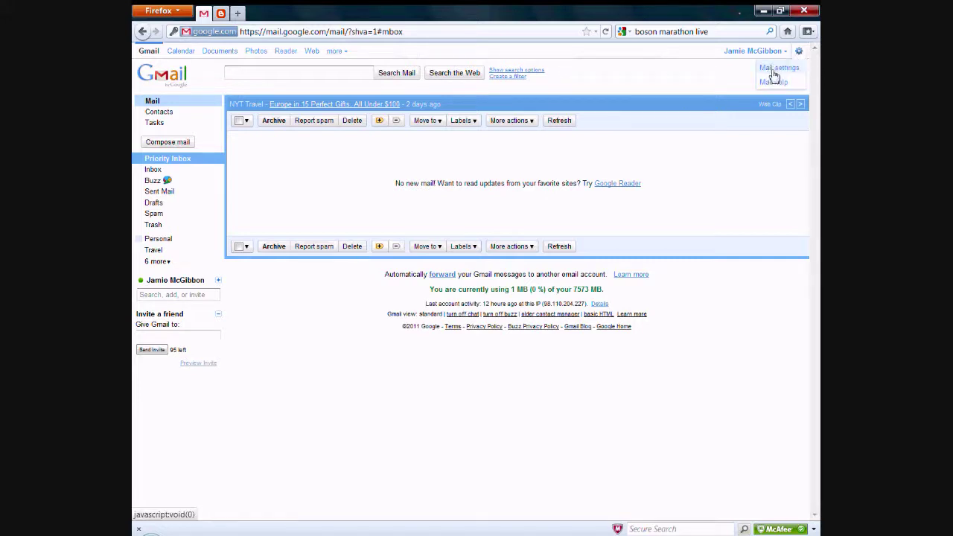
left_click(773, 73)
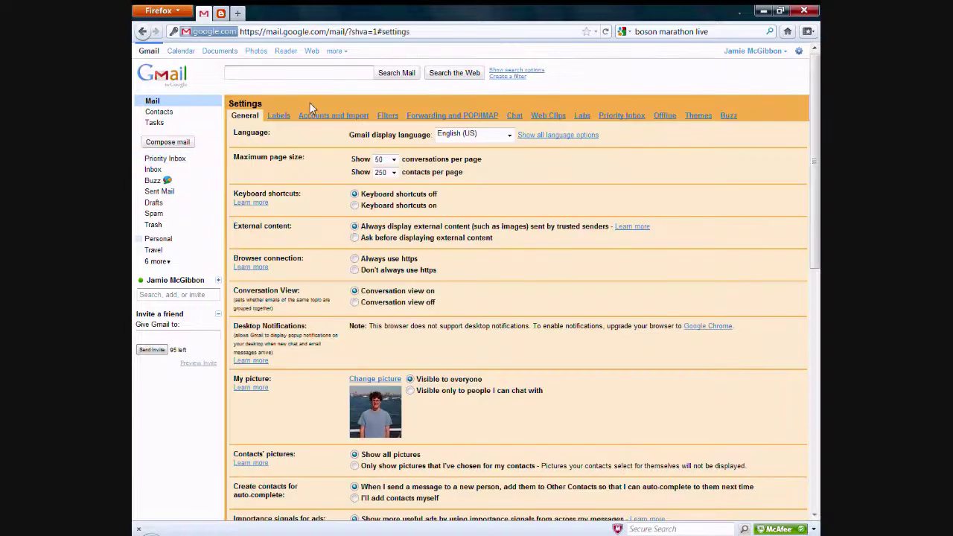
left_click(700, 119)
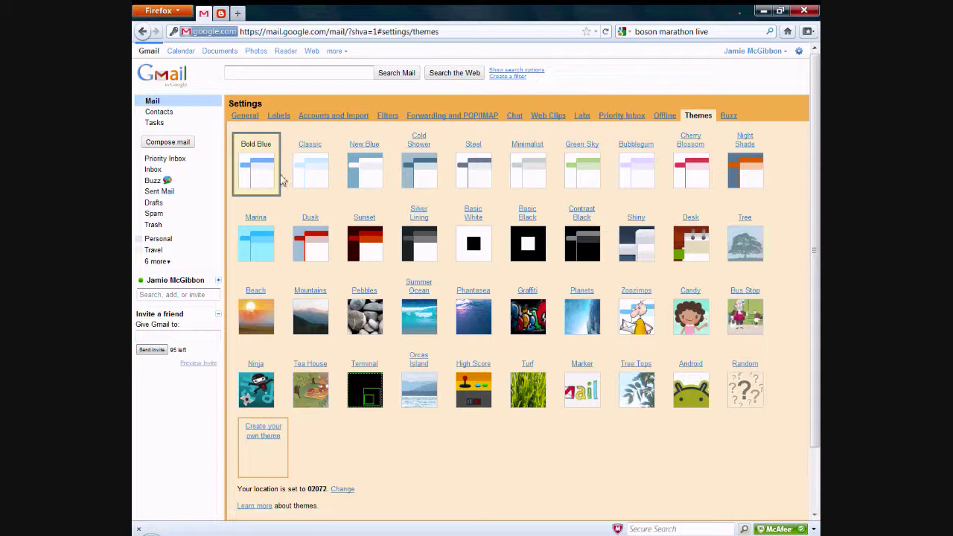
Try the Steel, Green Sky, Mountains, Pebbles, Turf and Marker themes, settling on Android
left_click(475, 184)
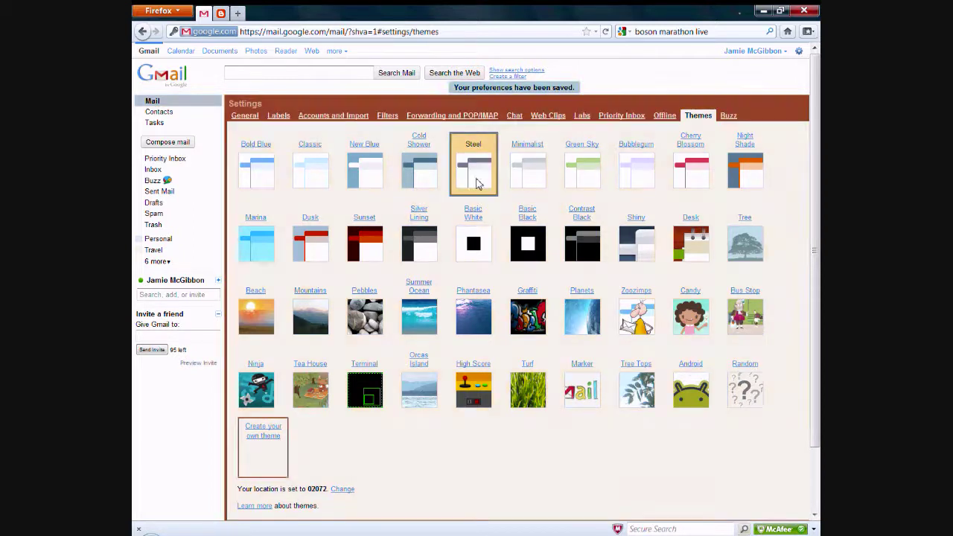
left_click(595, 185)
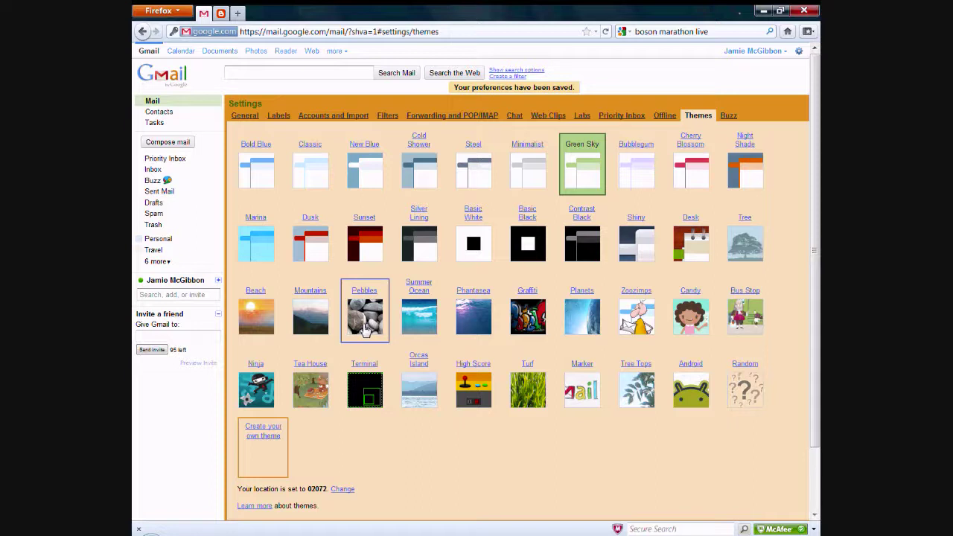
left_click(313, 317)
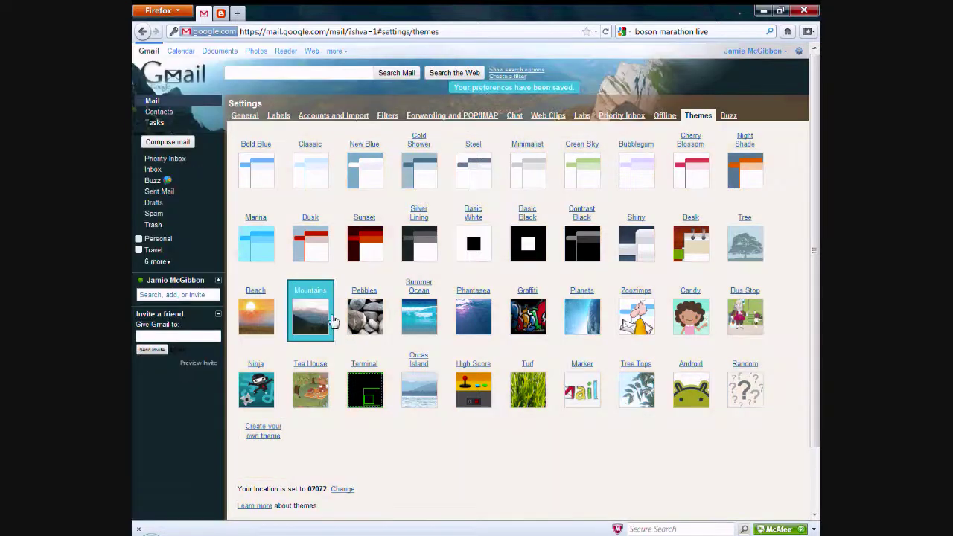
left_click(365, 316)
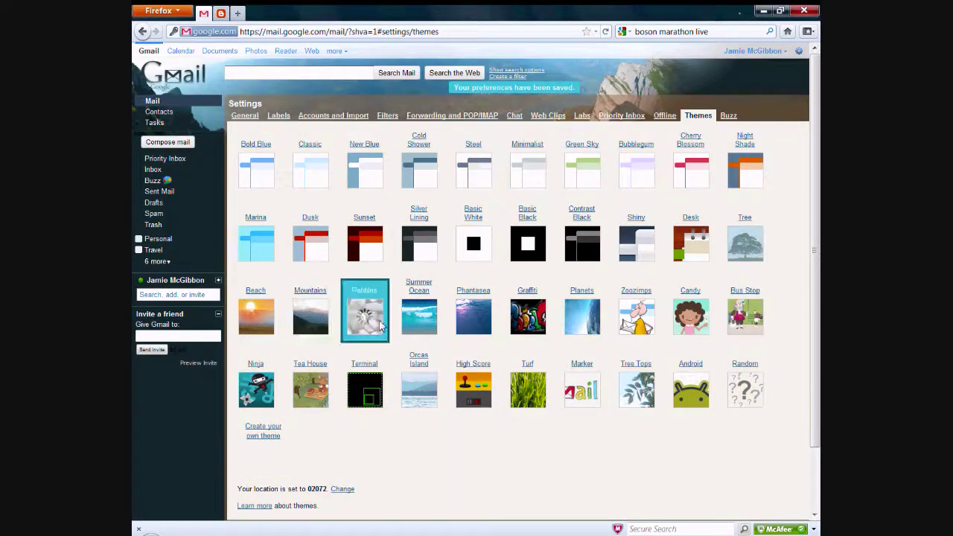
left_click(520, 384)
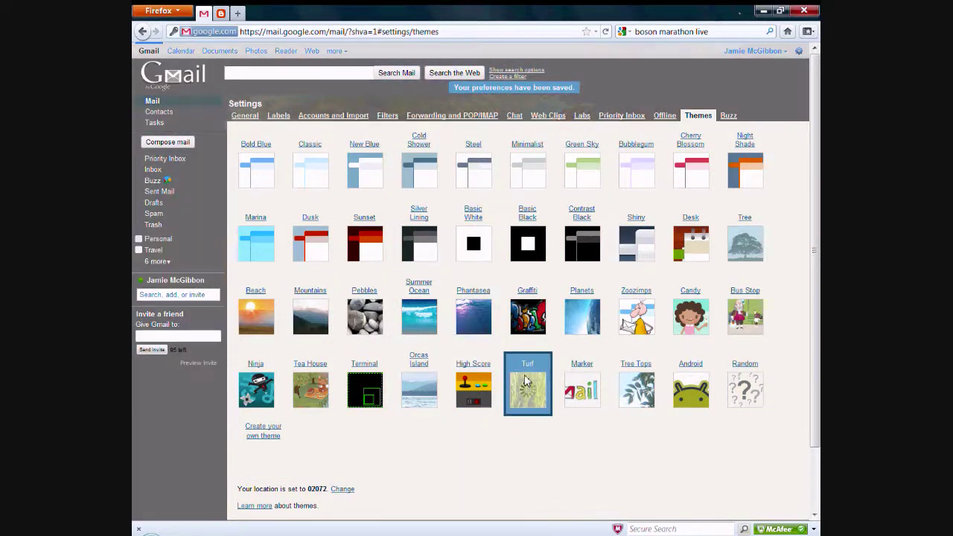
left_click(580, 388)
left_click(683, 394)
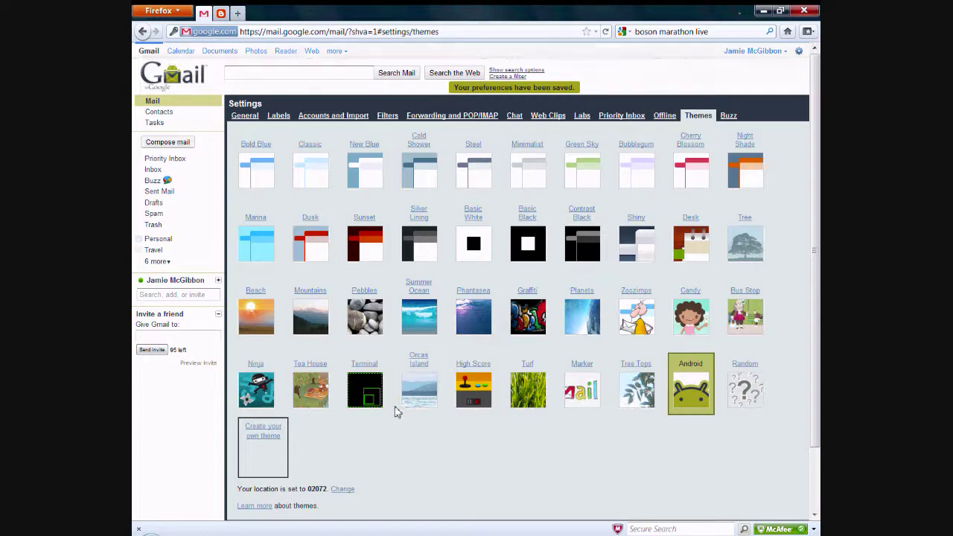
left_click(269, 439)
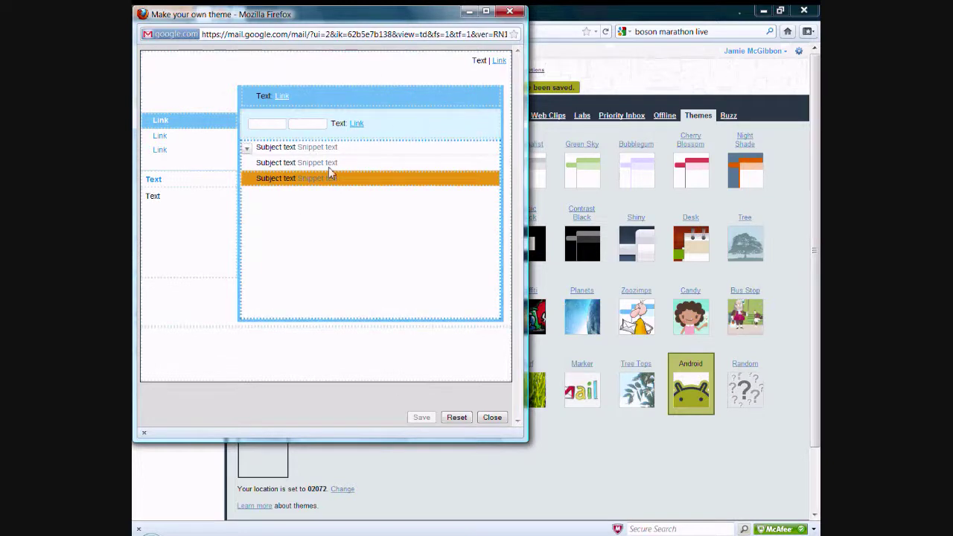
Bring the Make your own theme editor window back in front of the Themes page
left_click(622, 85)
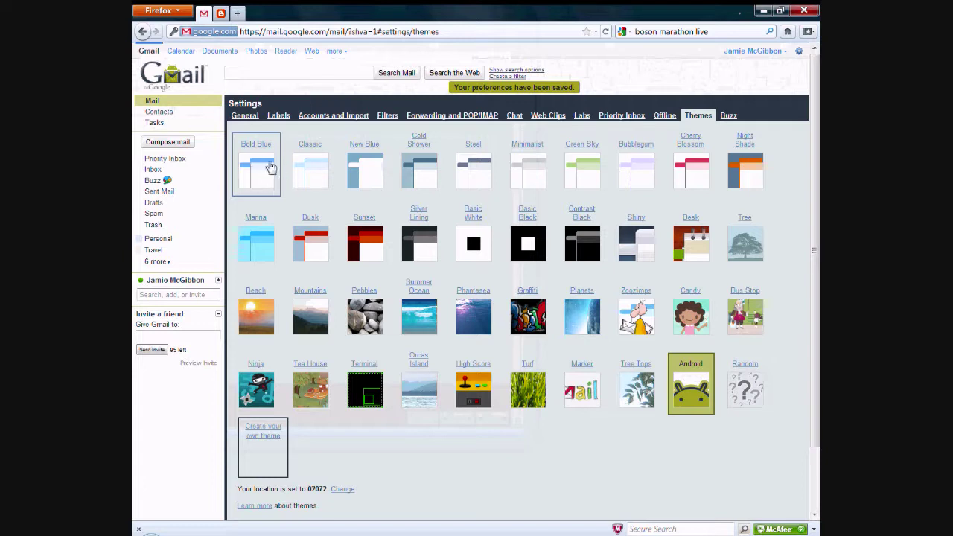
key("alt+Tab")
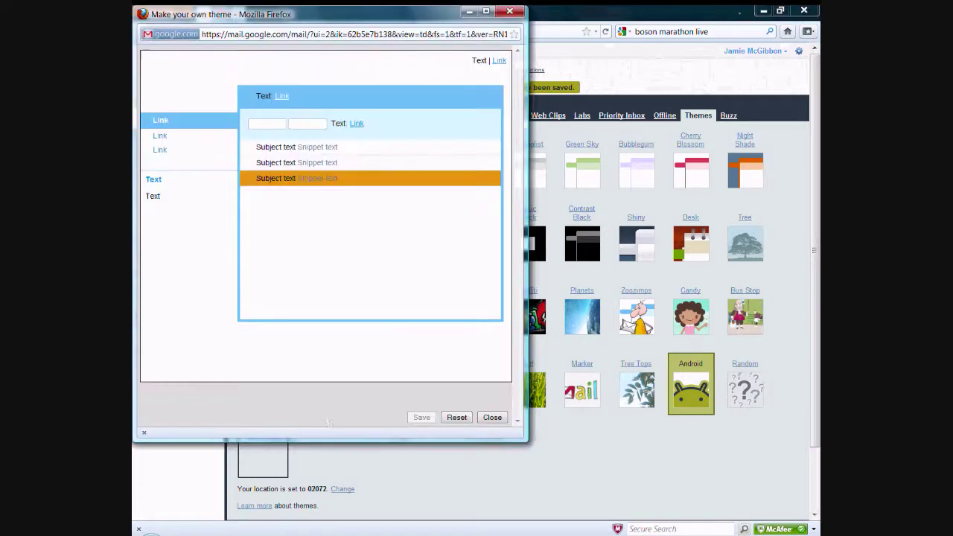
Set the theme frame to a black background with white text and a light link colour
left_click(147, 124)
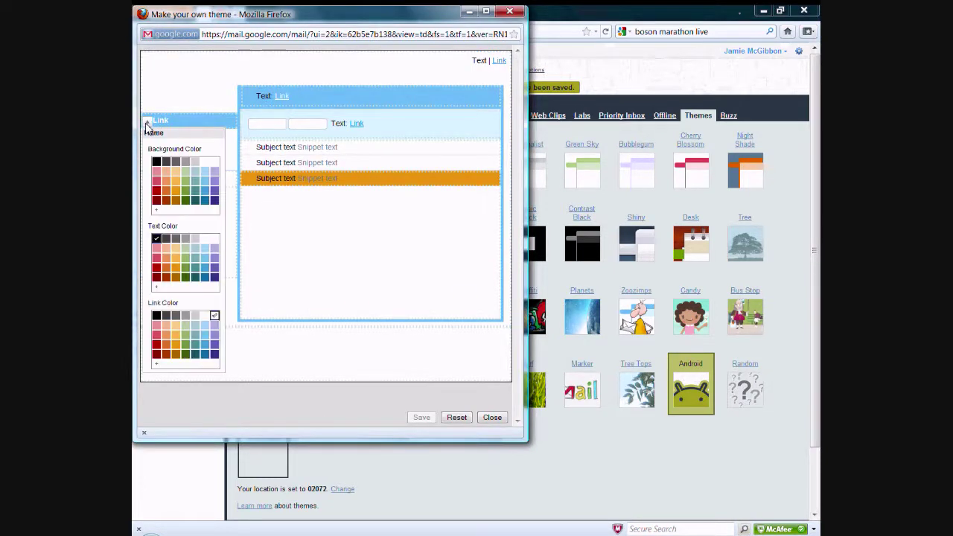
left_click(156, 164)
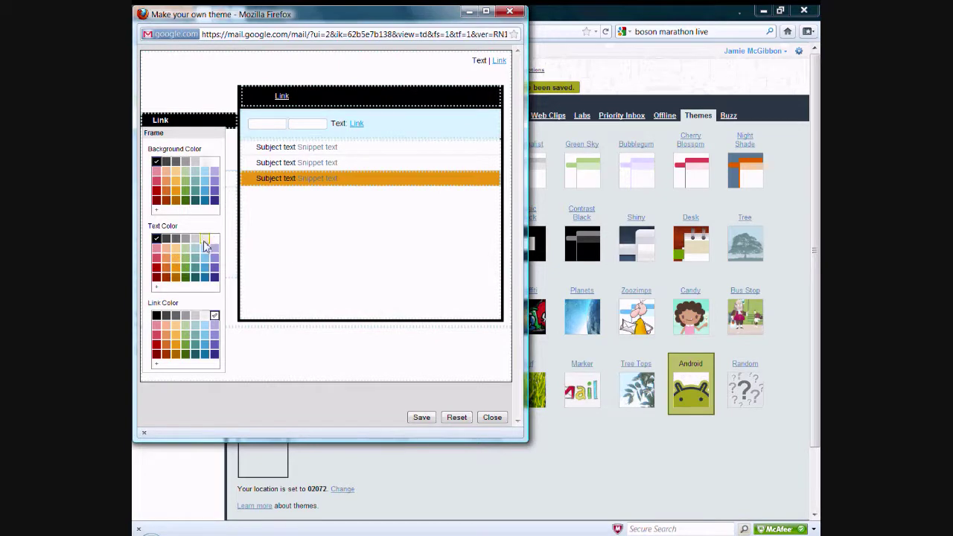
left_click(176, 258)
left_click(206, 258)
left_click(156, 239)
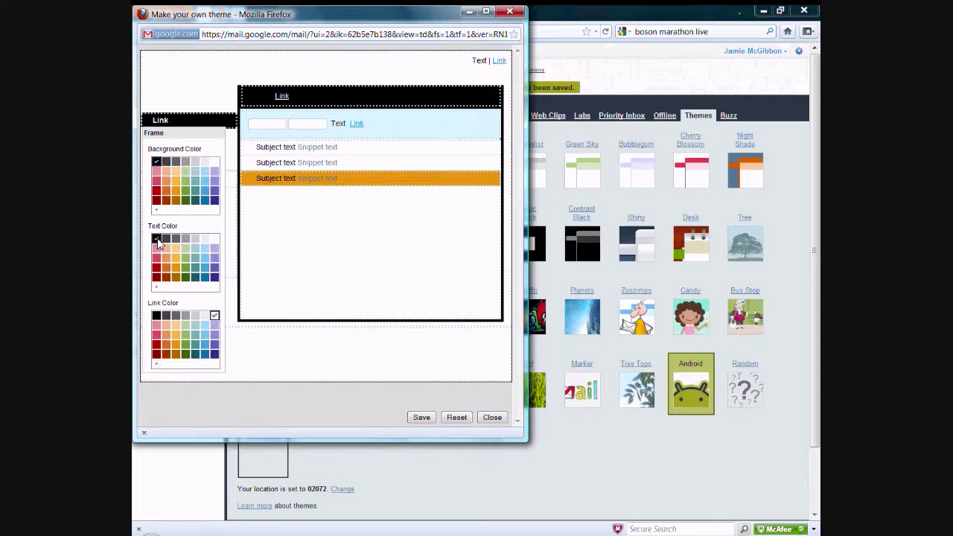
left_click(215, 239)
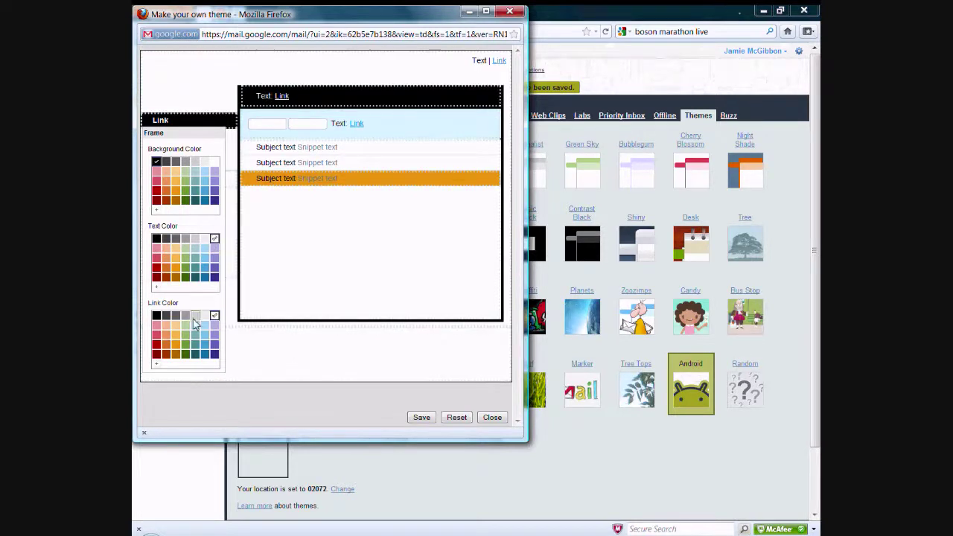
left_click(195, 345)
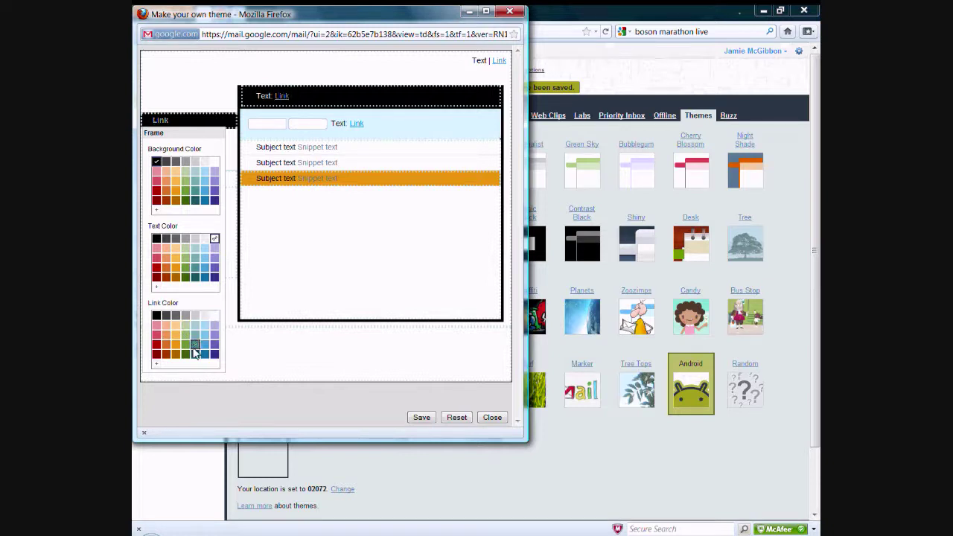
left_click(157, 315)
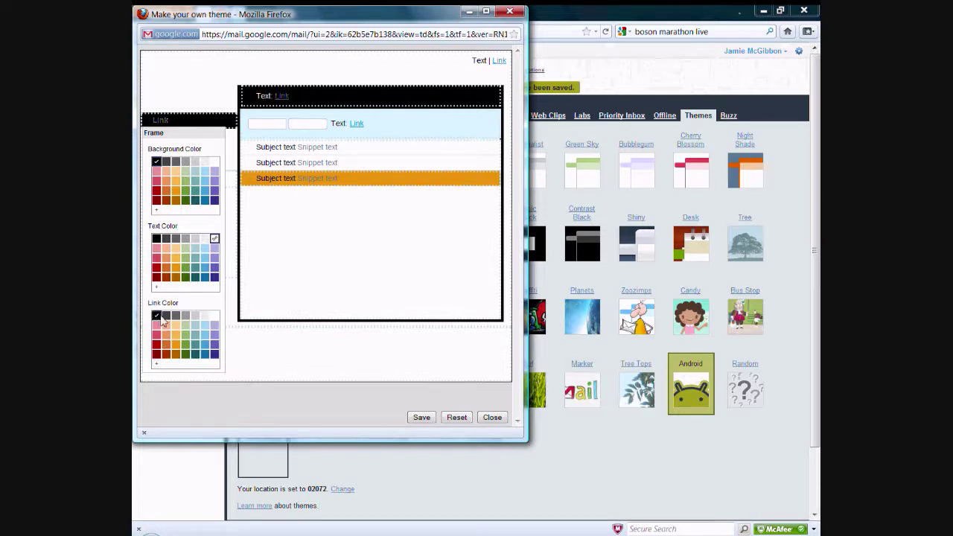
left_click(215, 315)
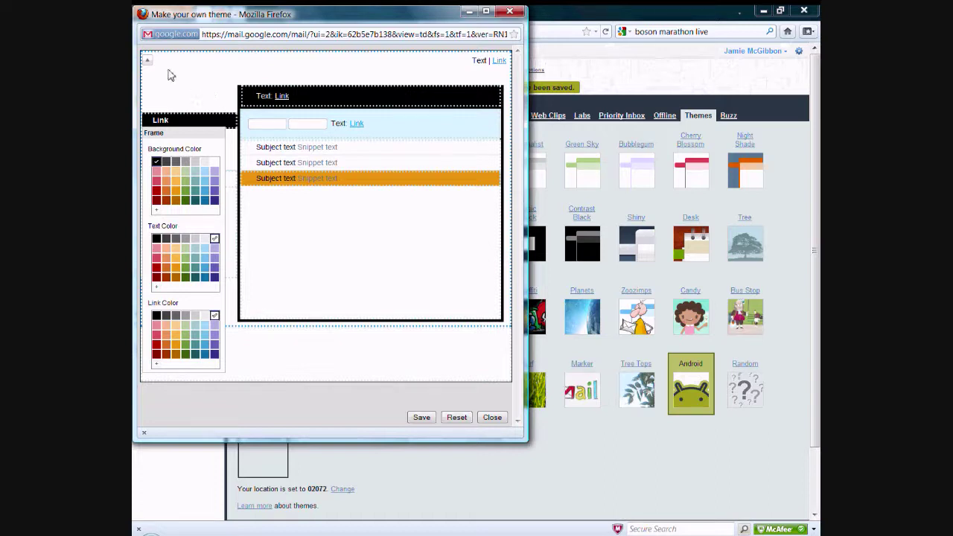
left_click(202, 70)
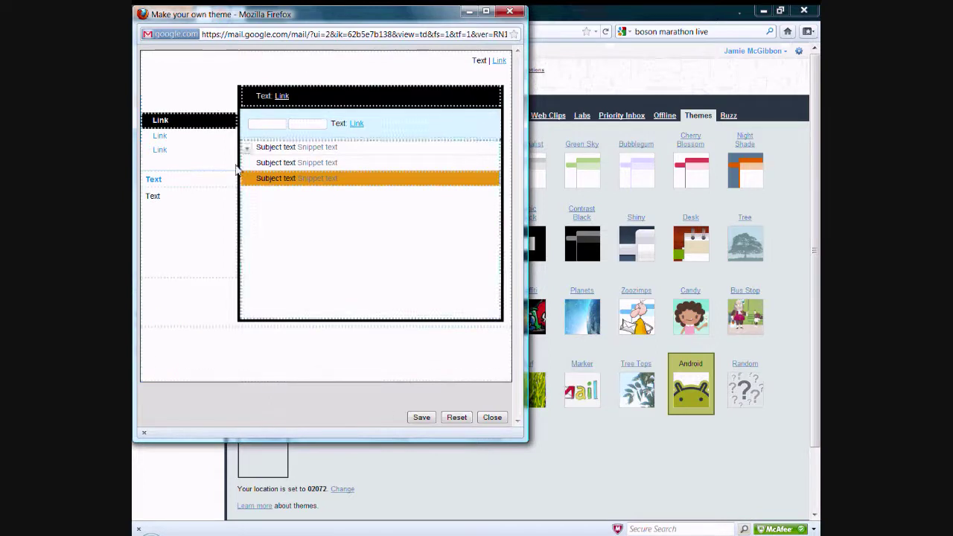
Change the main background colour from light orange to white
left_click(150, 61)
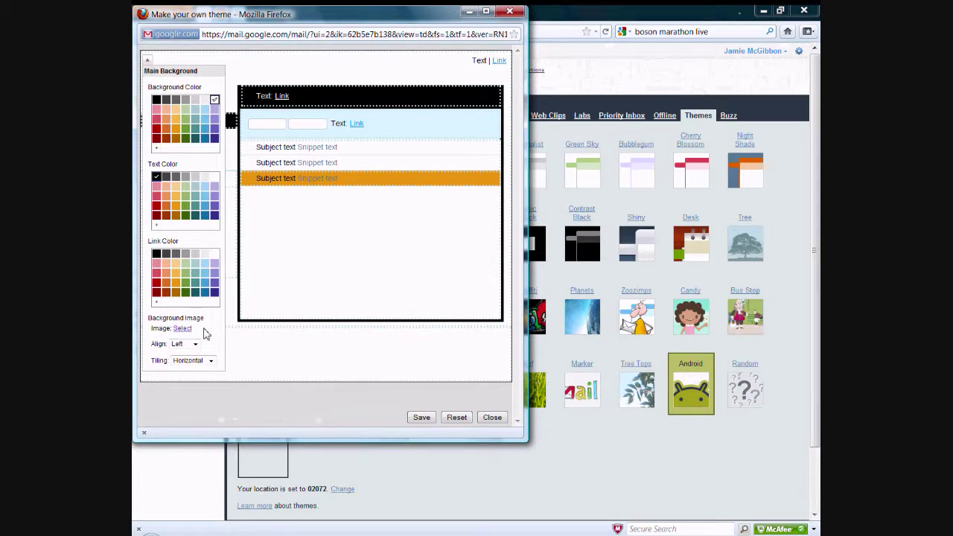
left_click(176, 110)
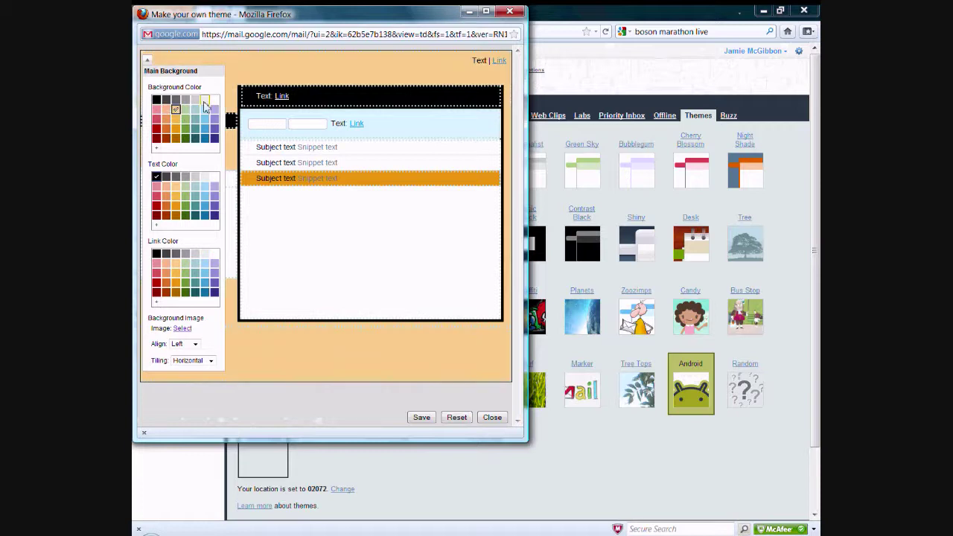
left_click(213, 100)
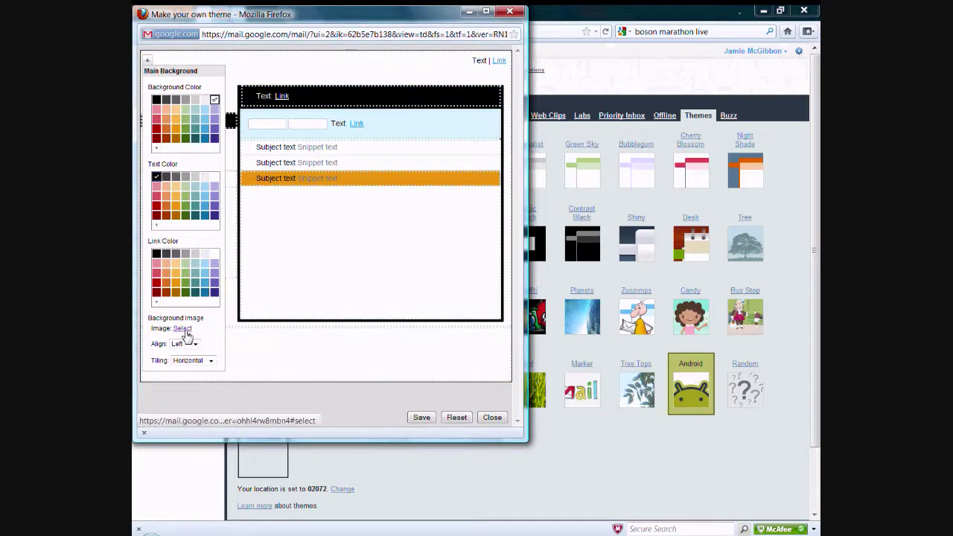
left_click(183, 329)
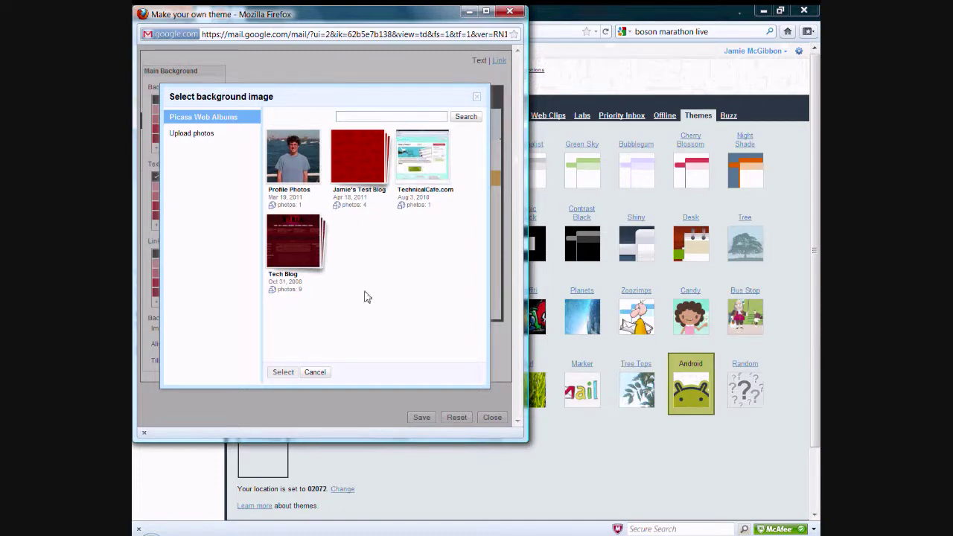
Upload the index JPEG from the Desktop as the main background image
left_click(202, 135)
left_click(392, 156)
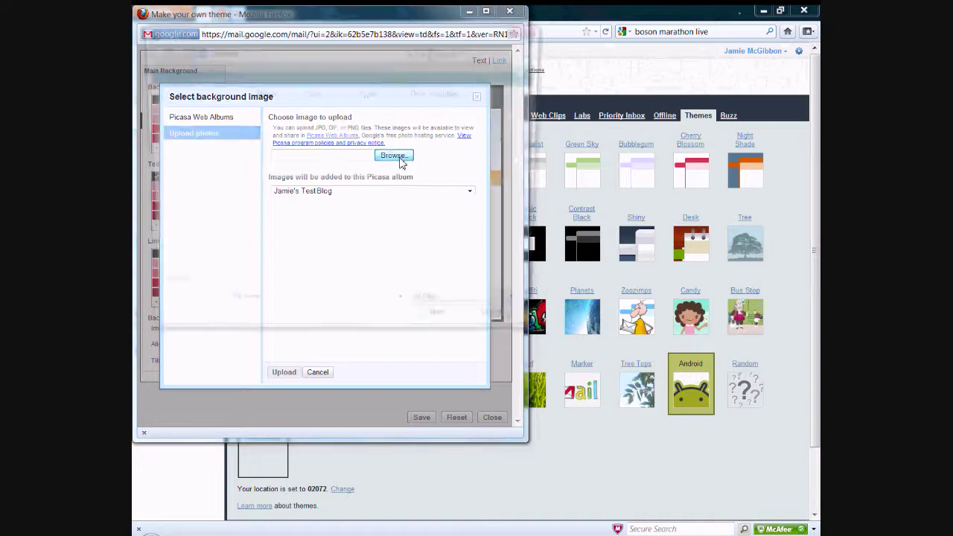
scroll(407, 211, "down", 5)
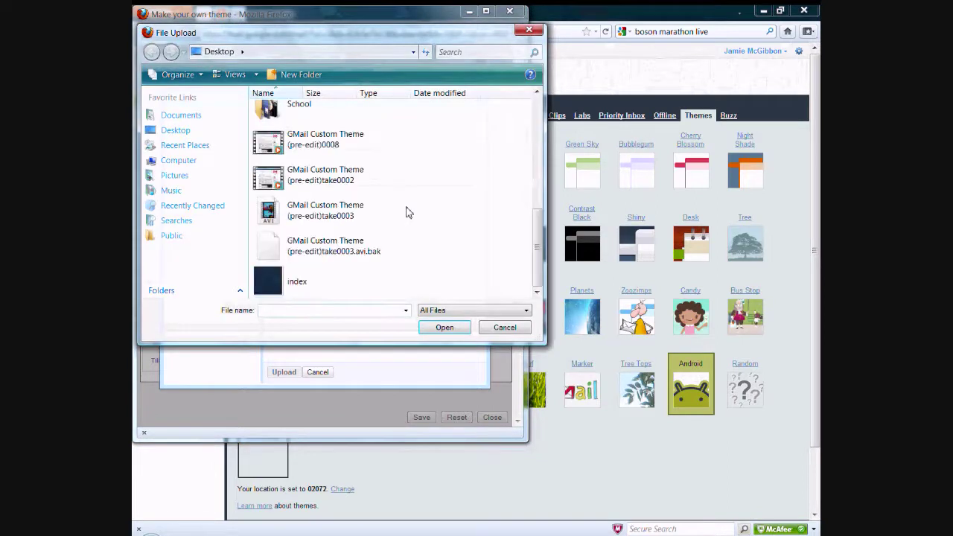
double_click(309, 283)
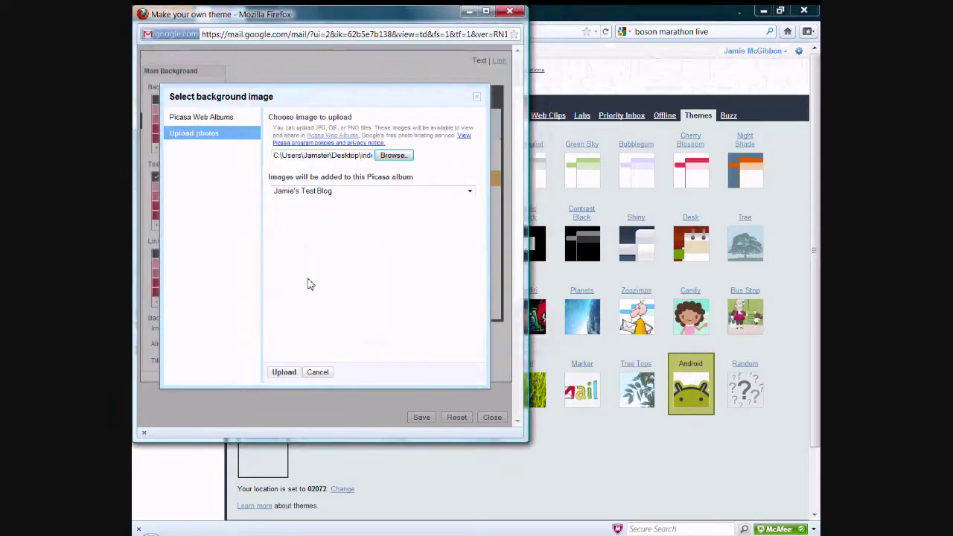
left_click(286, 375)
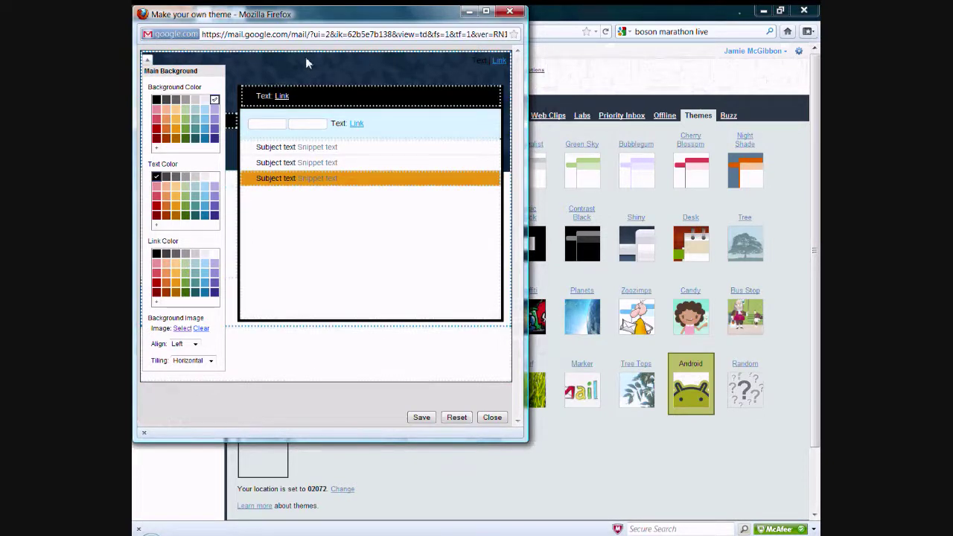
Keep the background image aligned Left and set its tiling to Both
left_click(196, 344)
left_click(195, 352)
left_click(211, 361)
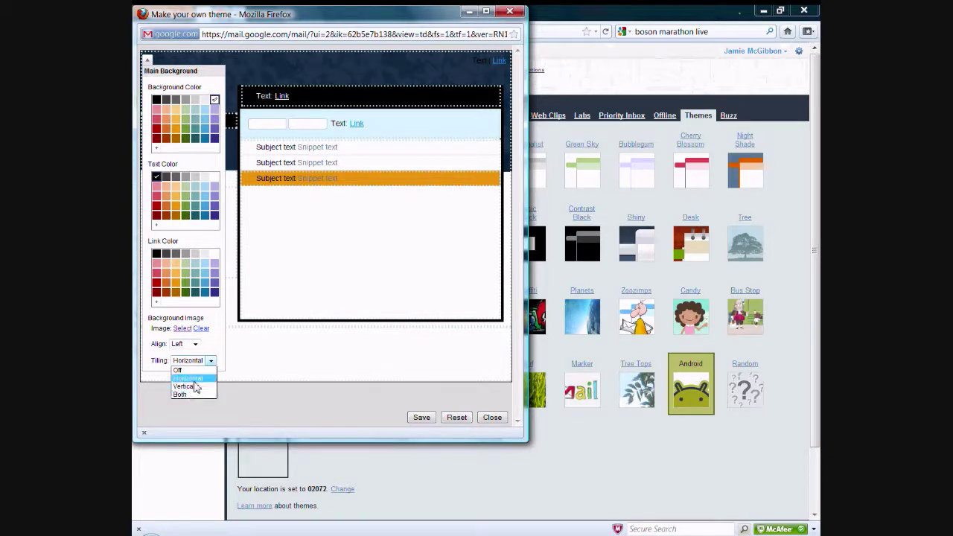
left_click(190, 396)
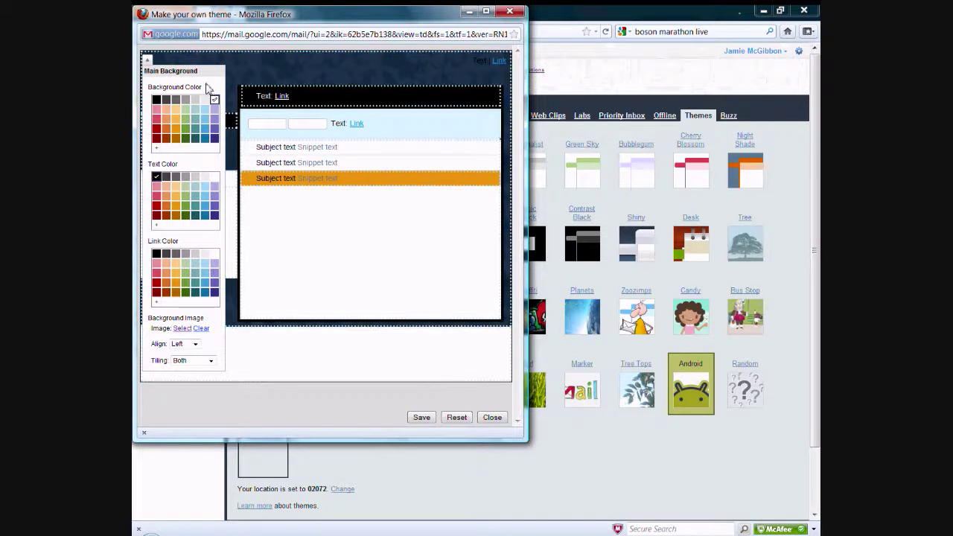
left_click_drag(149, 69, 293, 416)
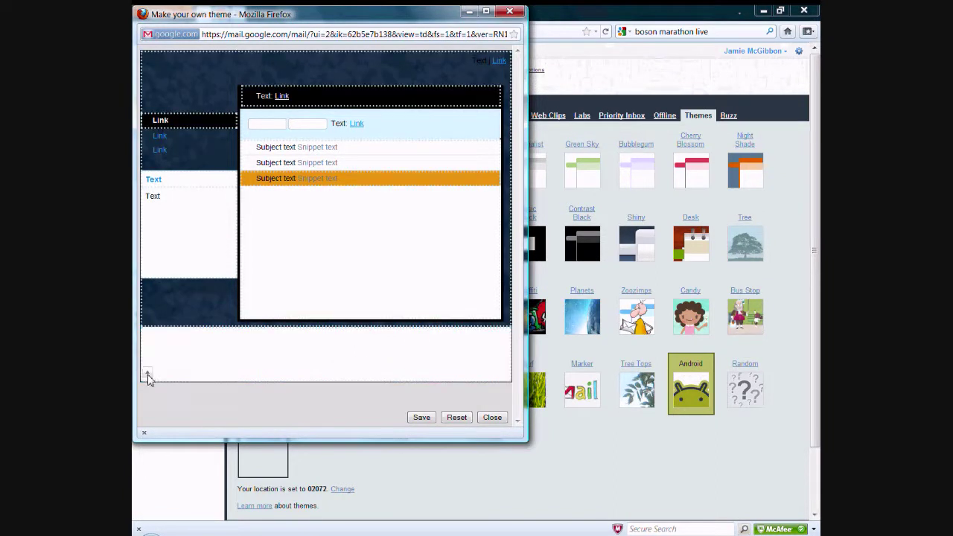
Upload the same index image from the Desktop as the footer's background
left_click(149, 378)
left_click(182, 323)
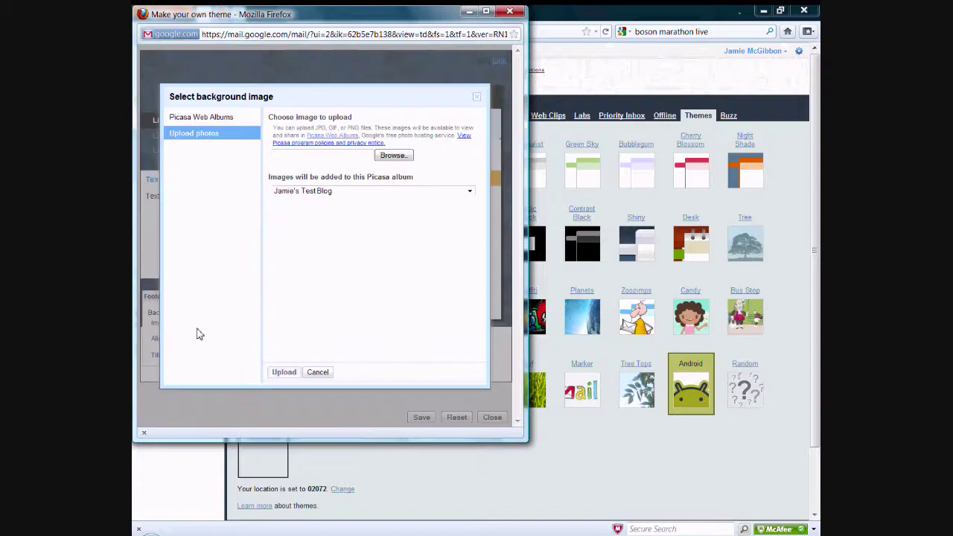
left_click(393, 155)
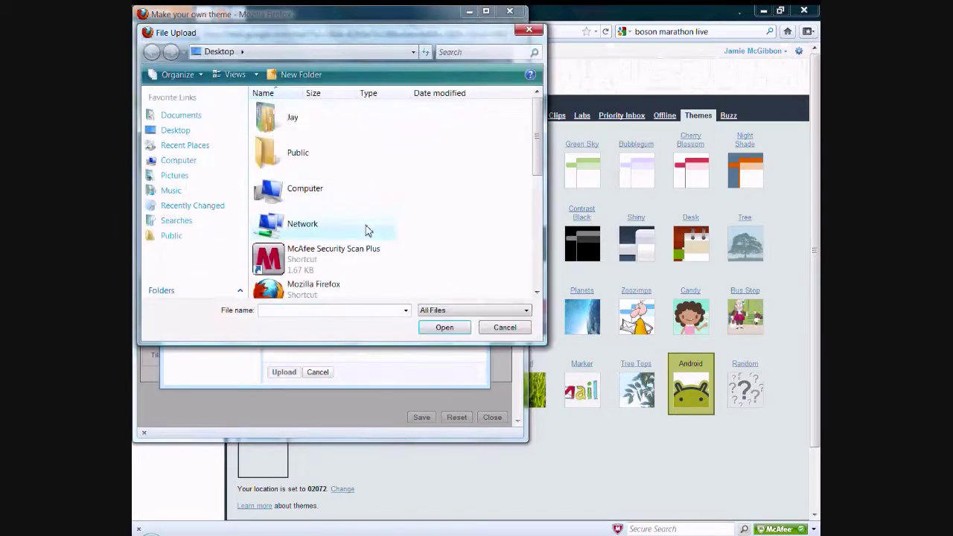
scroll(350, 246, "down", 5)
double_click(288, 282)
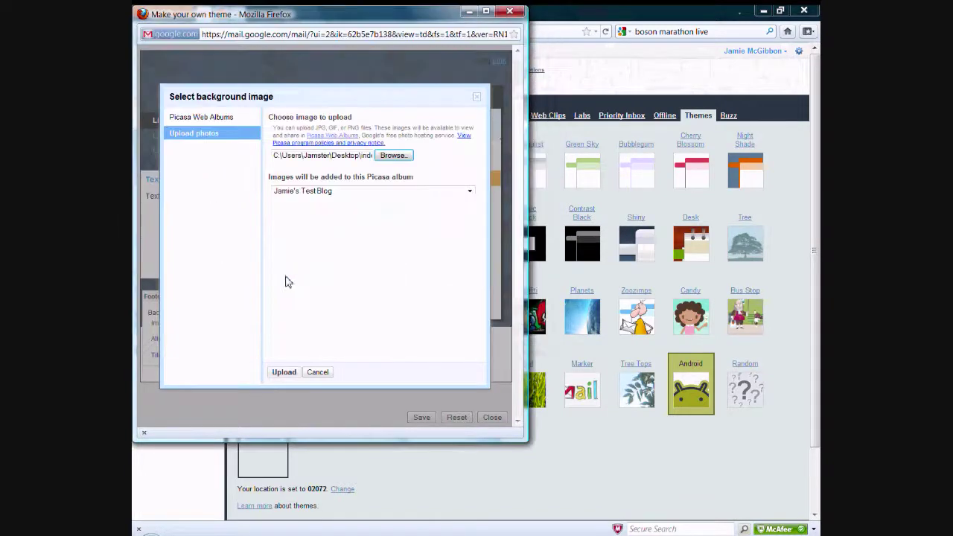
left_click(285, 373)
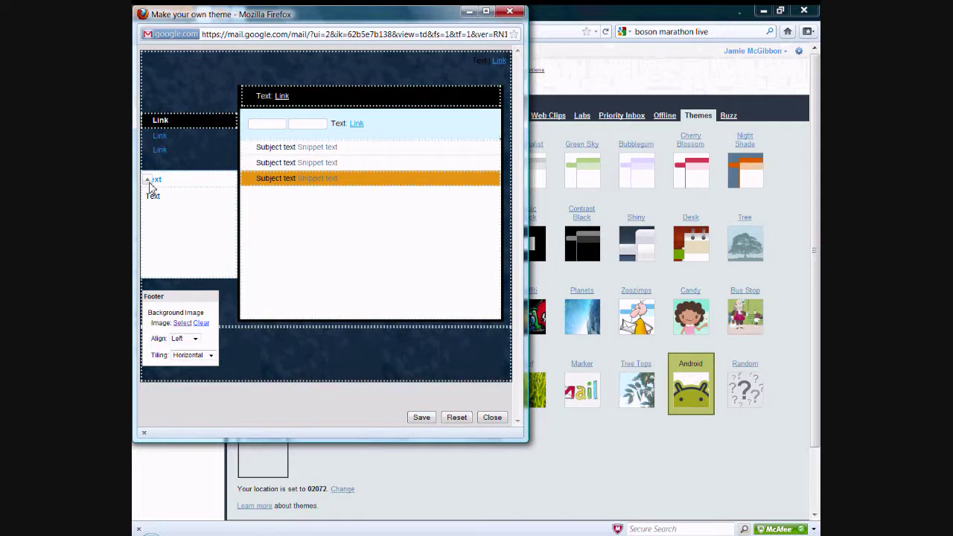
left_click(149, 186)
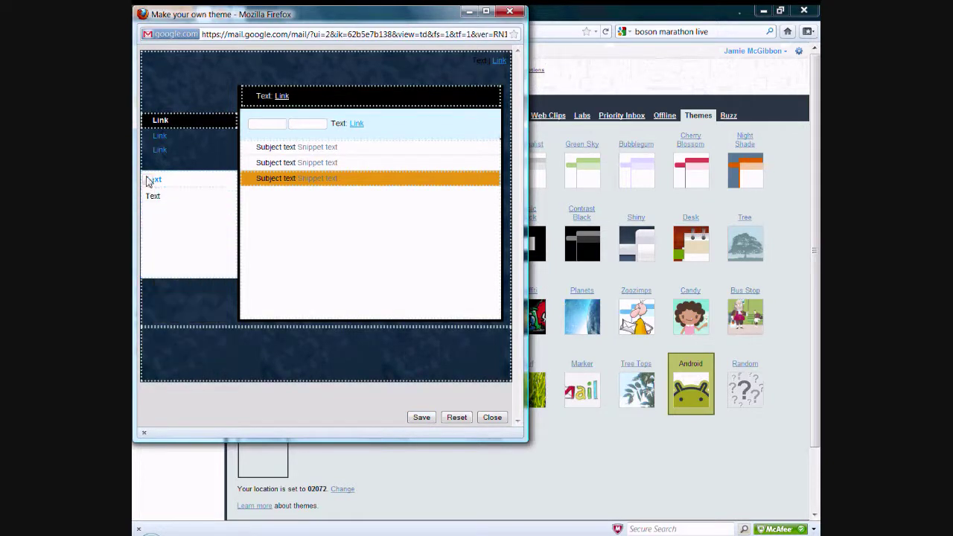
Set the text box border colour and save the custom theme
mouse_move(153, 190)
left_click(215, 218)
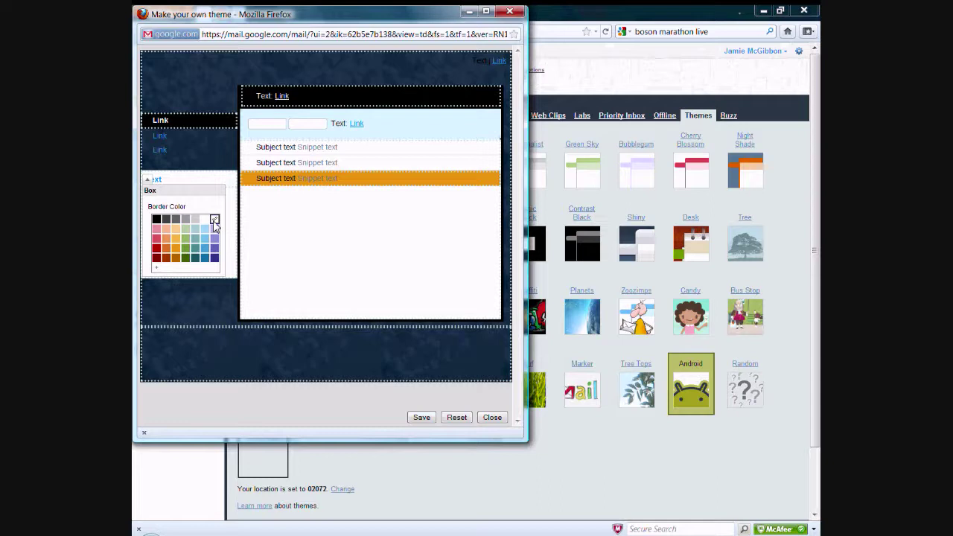
left_click(421, 418)
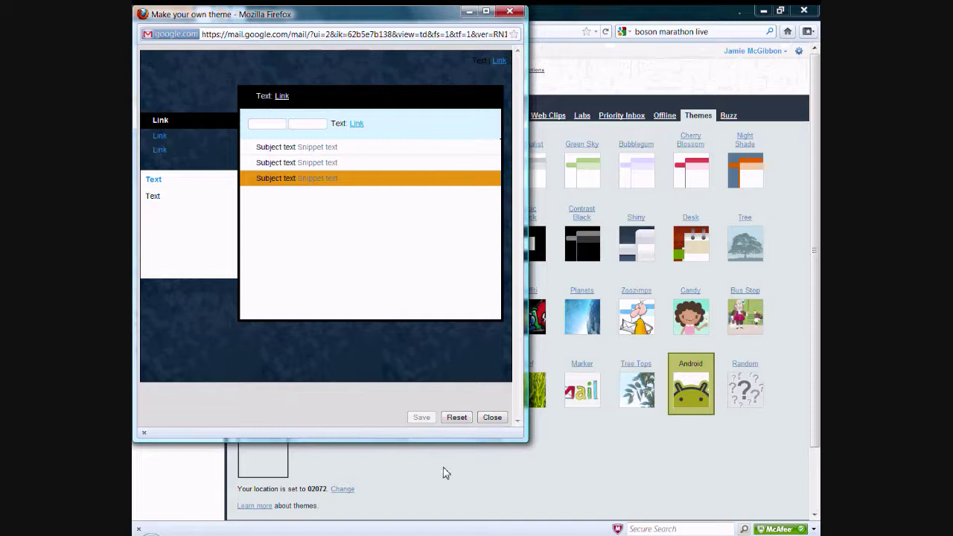
Close the editor to view the applied dark-blue theme, then reopen Make your own theme
left_click(493, 417)
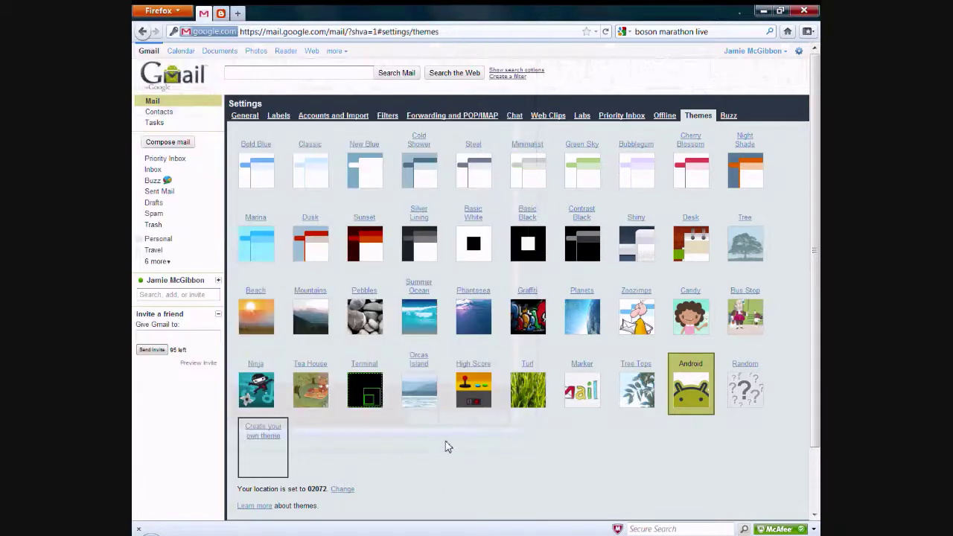
left_click(262, 433)
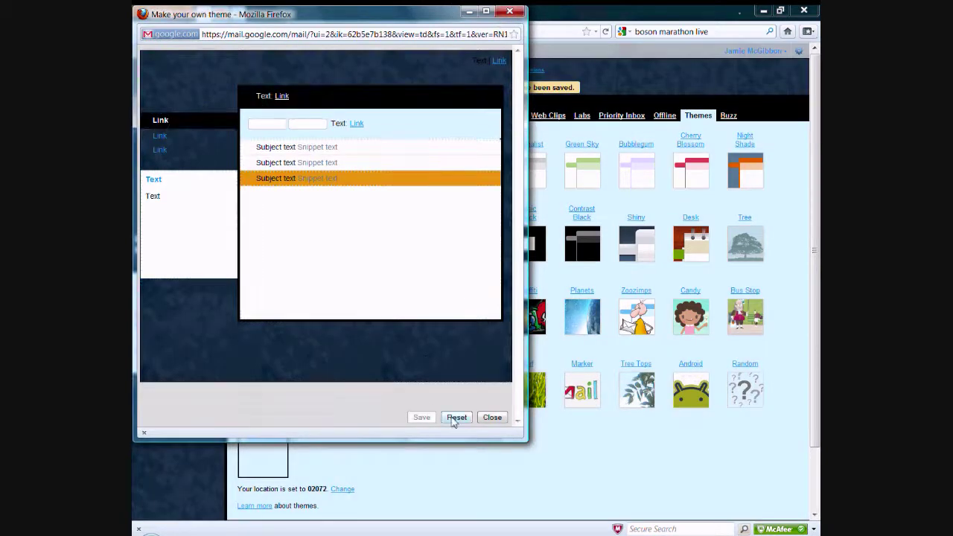
left_click(561, 475)
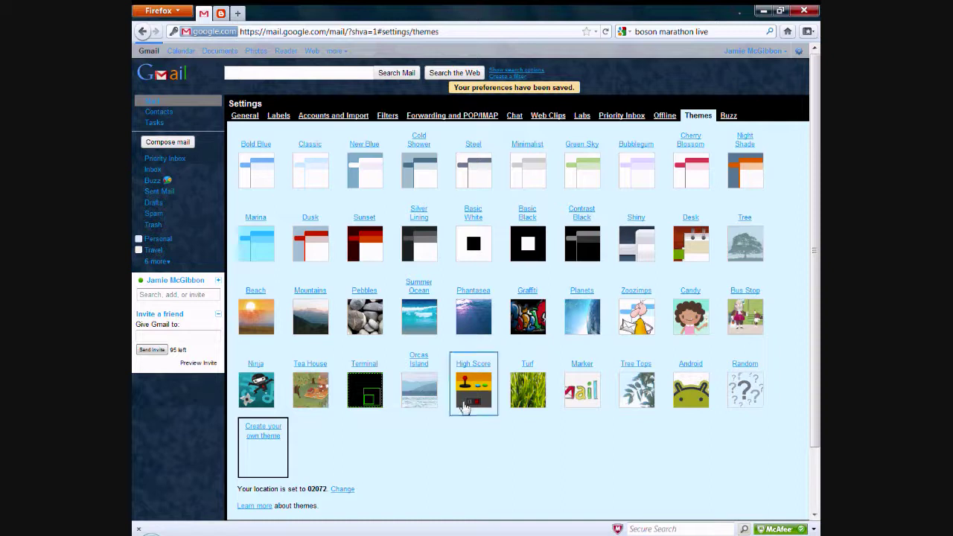
left_click(264, 435)
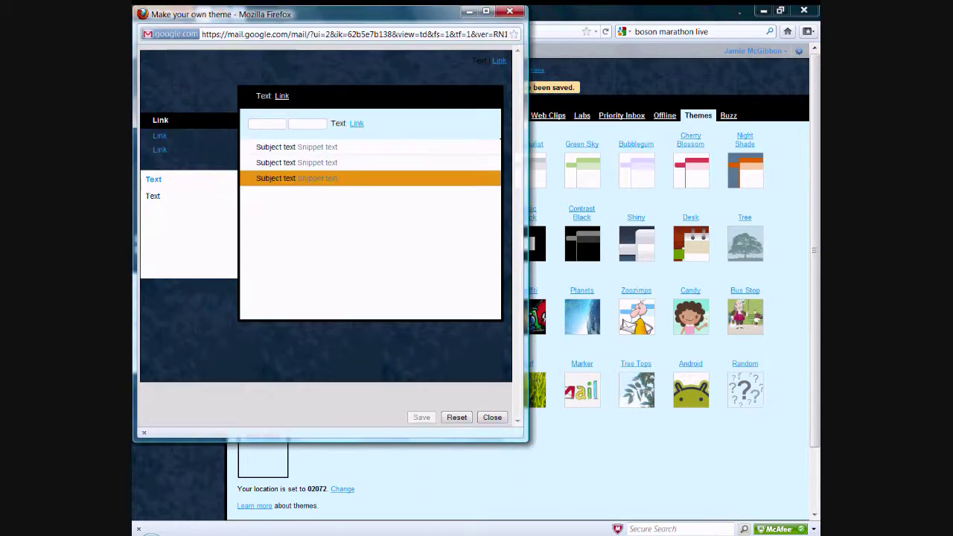
Reset the custom theme, answer Yes to Delete previous changes?, and close the editor
left_click(457, 417)
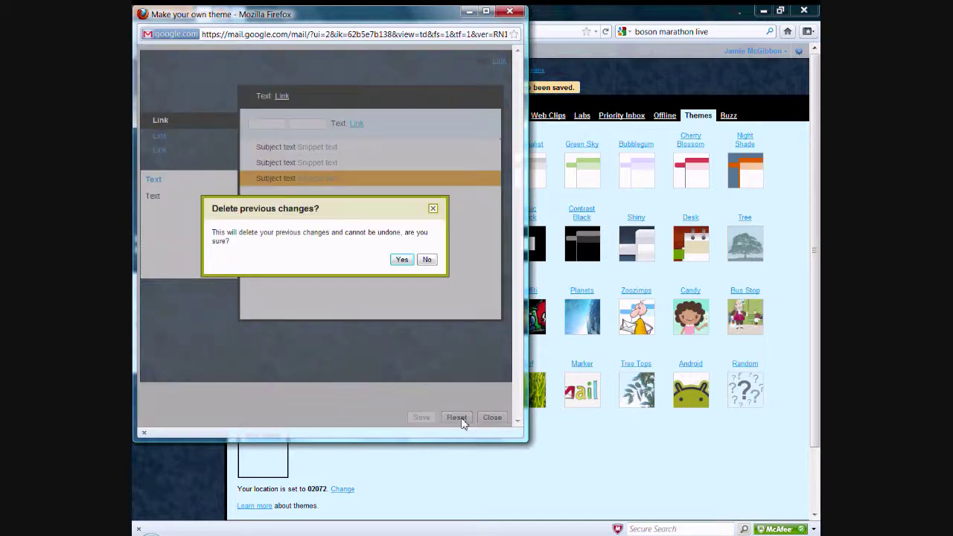
left_click(403, 260)
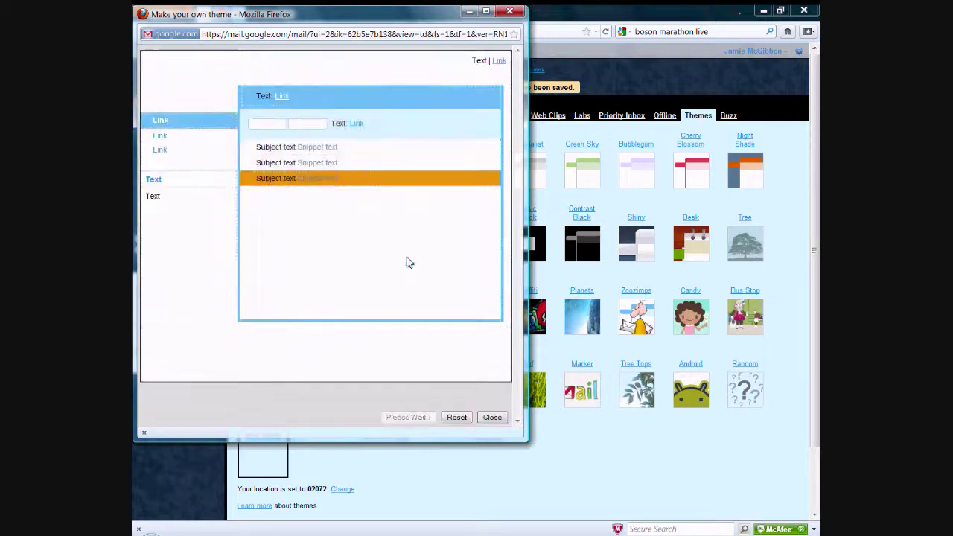
left_click(493, 417)
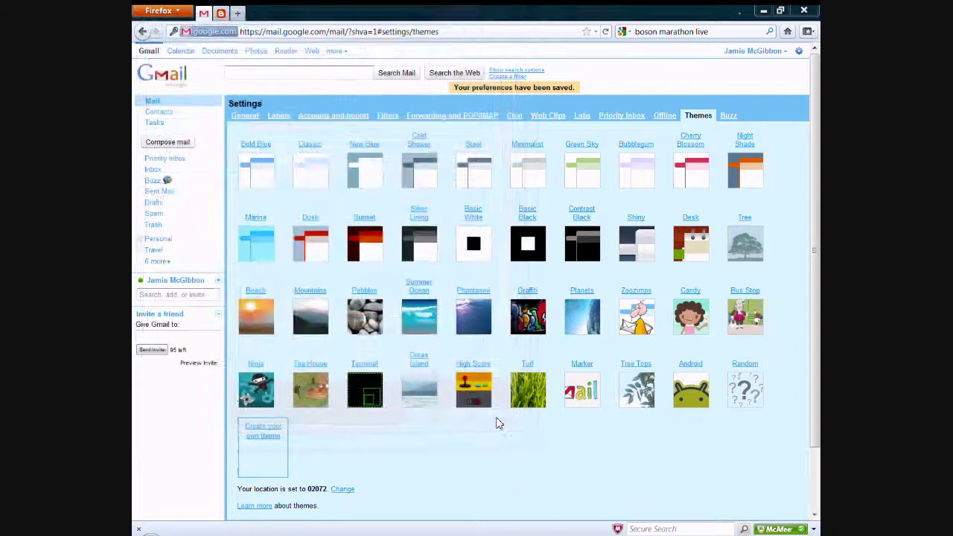